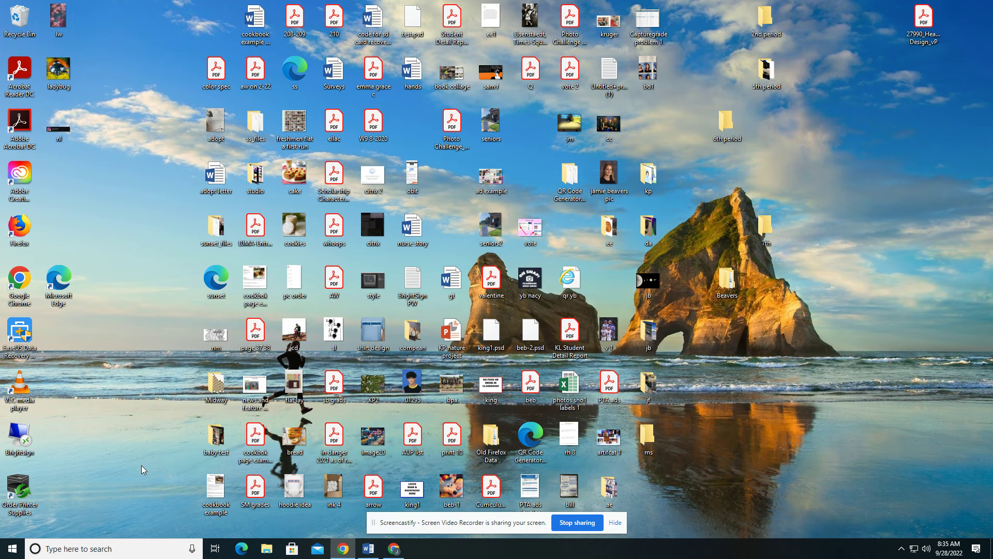
Find Adobe Photoshop 2022 on the computer and launch it.
click(77, 549)
text(photosh)
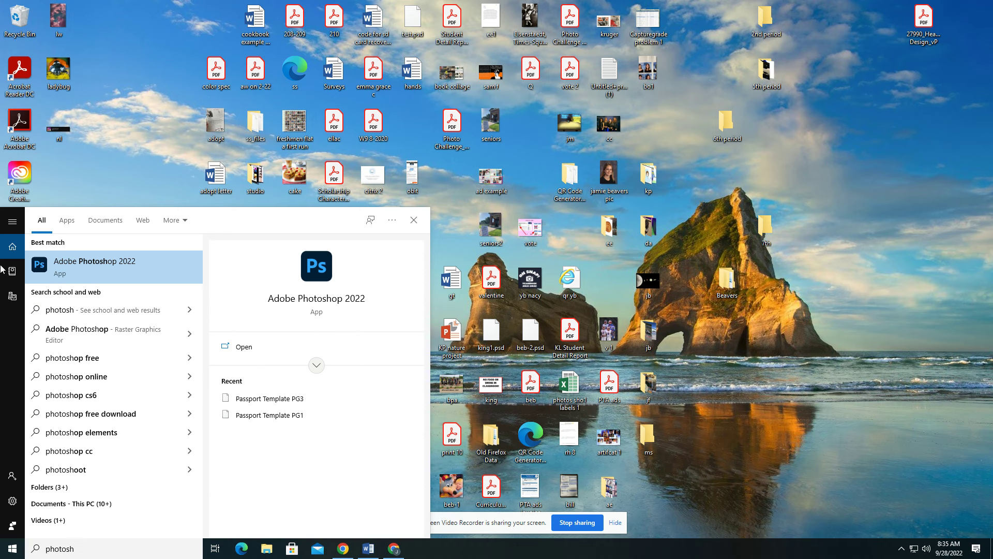
click(64, 265)
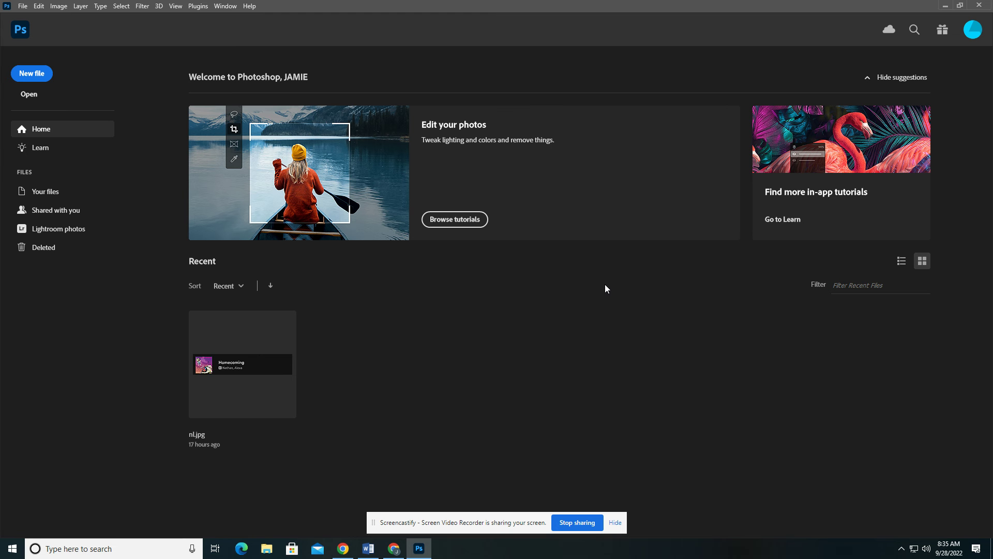
Start opening an existing file and browse to the teacher's folder on the Desktop.
click(30, 95)
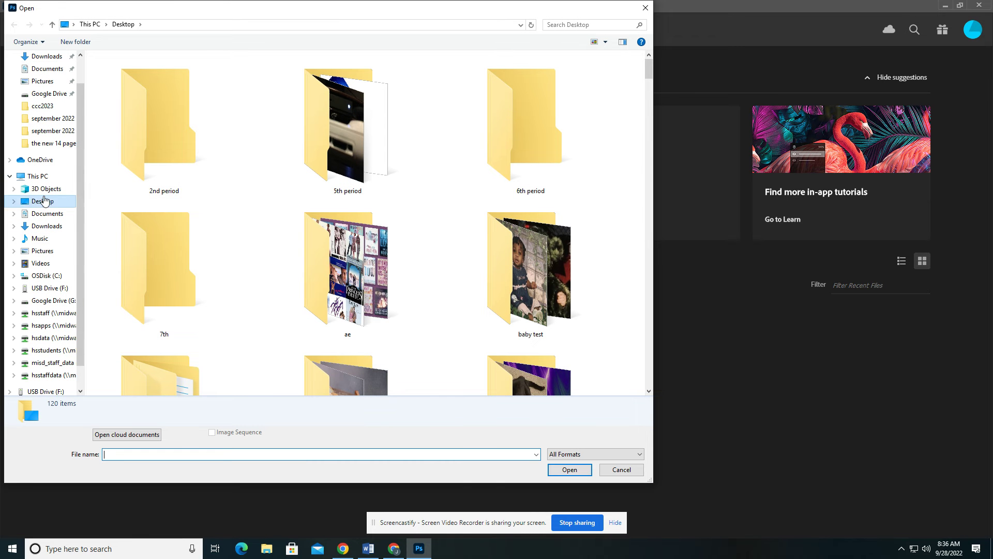
click(39, 176)
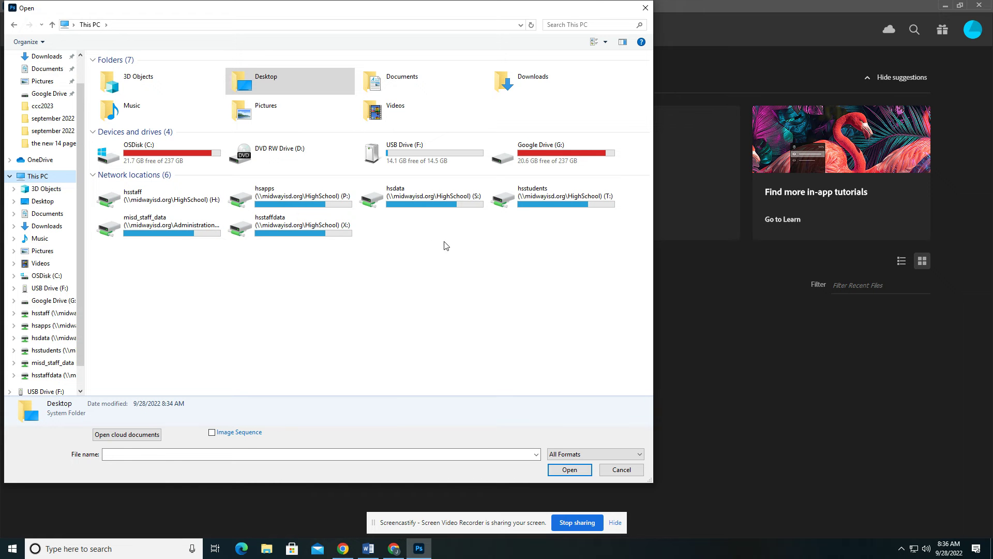
click(419, 265)
scroll(62, 88, up, 1)
click(49, 77)
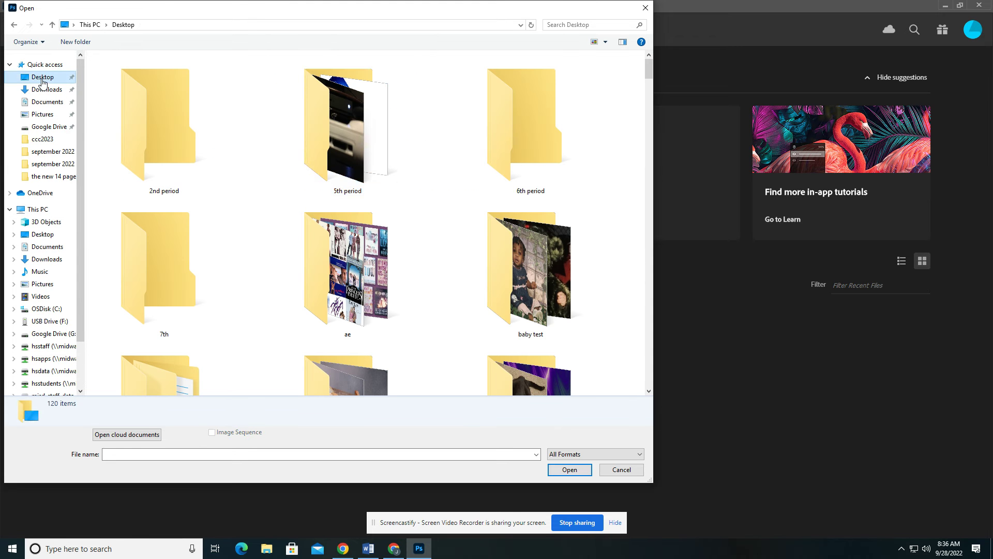
click(353, 138)
key(b)
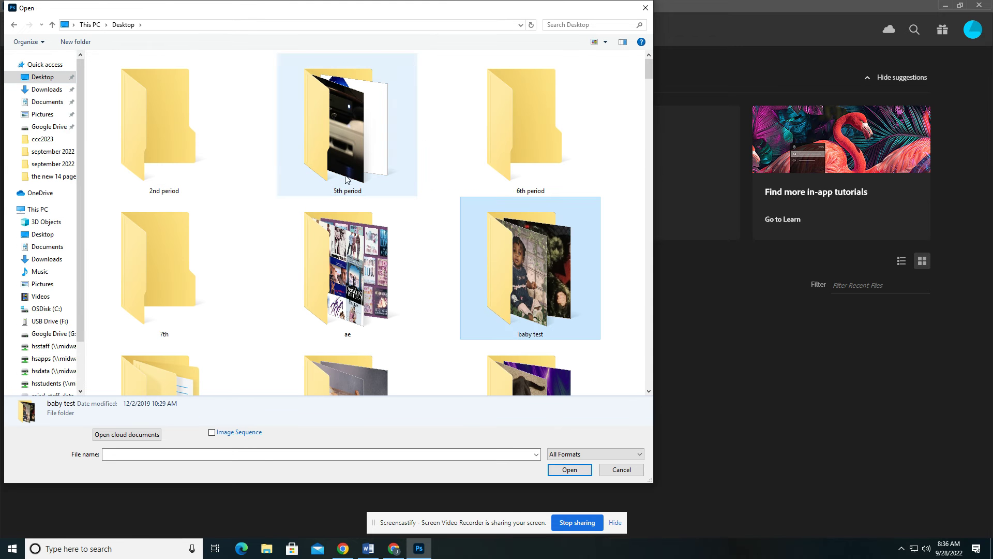
scroll(476, 321, down, 5)
scroll(461, 318, up, 1)
click(159, 172)
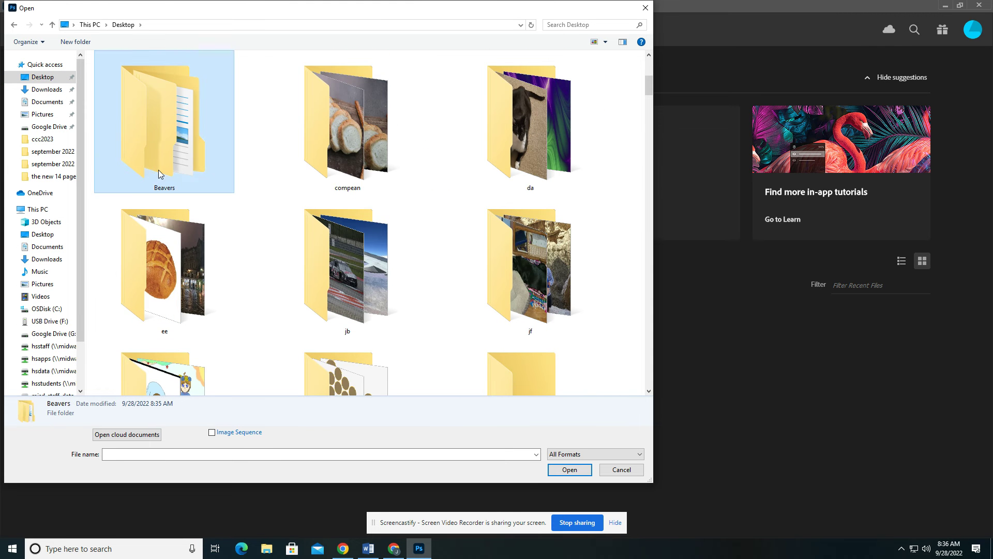
double_click(173, 146)
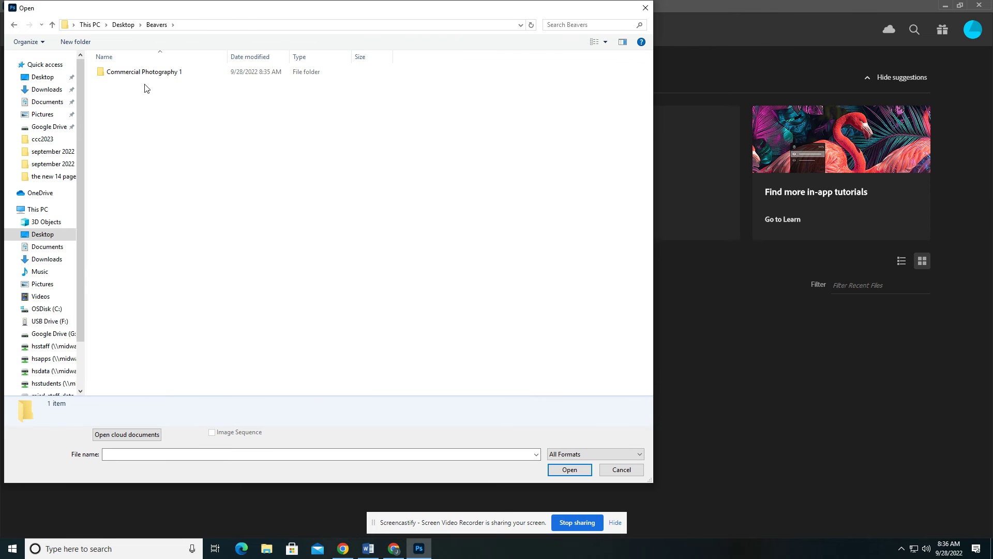
Open the photo "mr midway" from the Photoshop Lessons folder inside Commercial Photography 1.
double_click(155, 73)
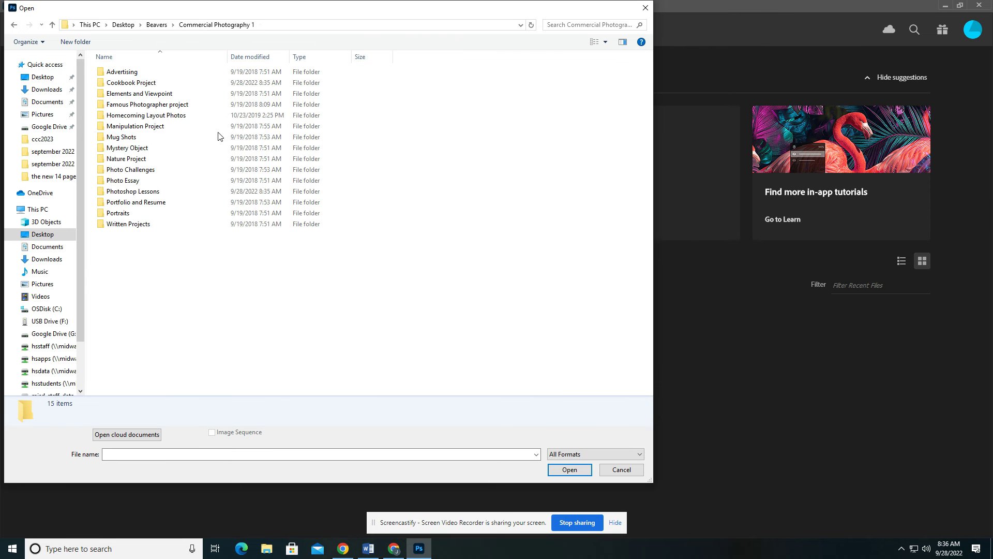
double_click(156, 191)
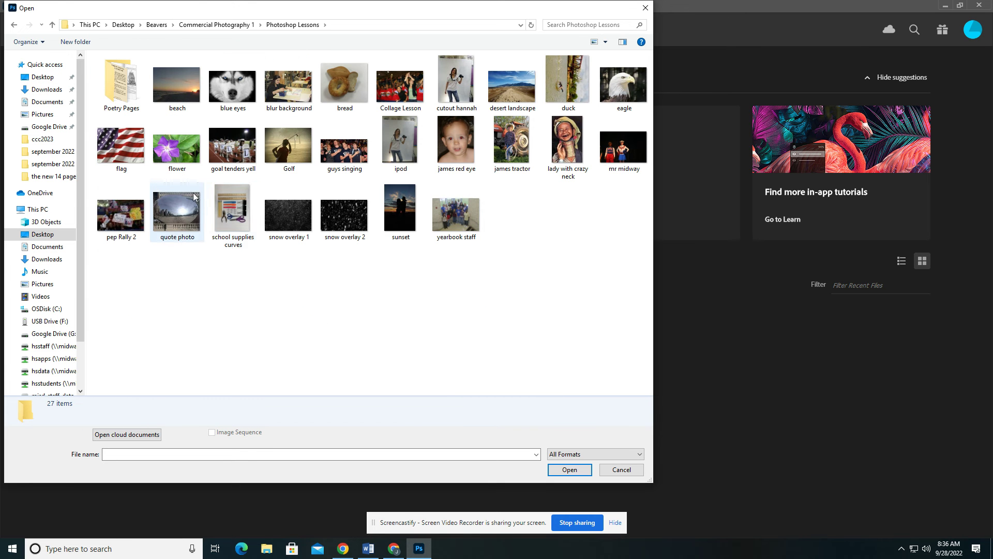
click(613, 156)
double_click(613, 156)
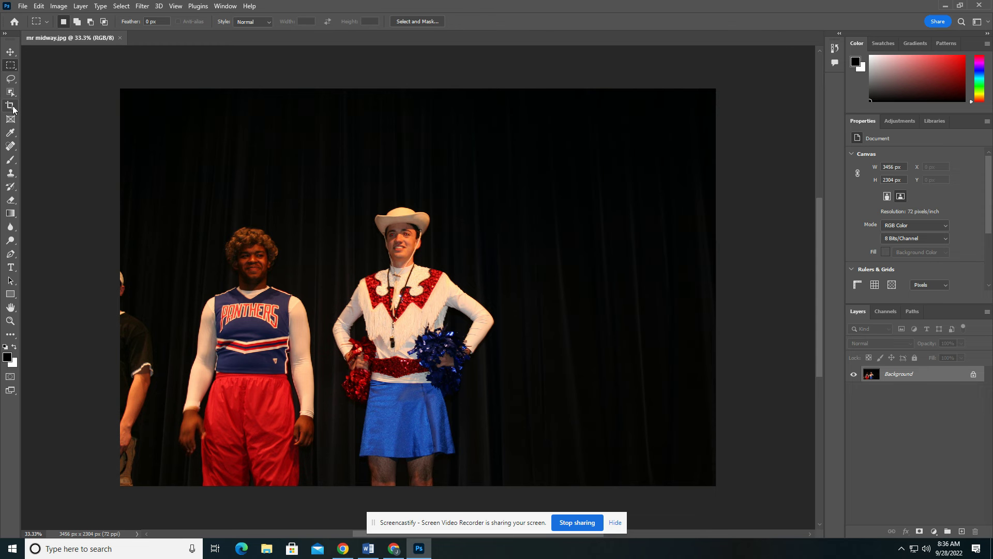
Crop the photo freehand to about 2118 × 1764 px around the two performers with the Crop tool, and undo that crop.
click(10, 106)
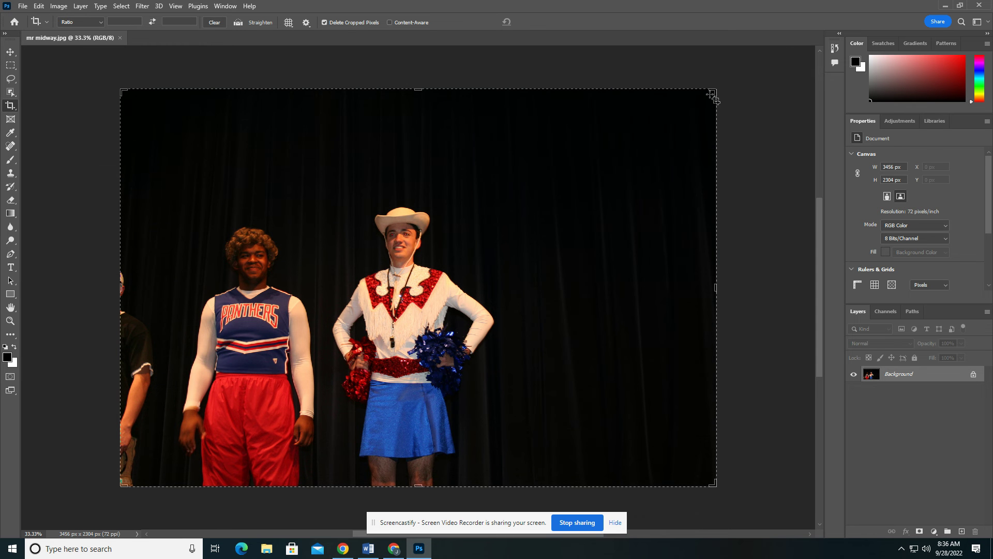
drag(712, 93, 621, 137)
drag(217, 286, 238, 284)
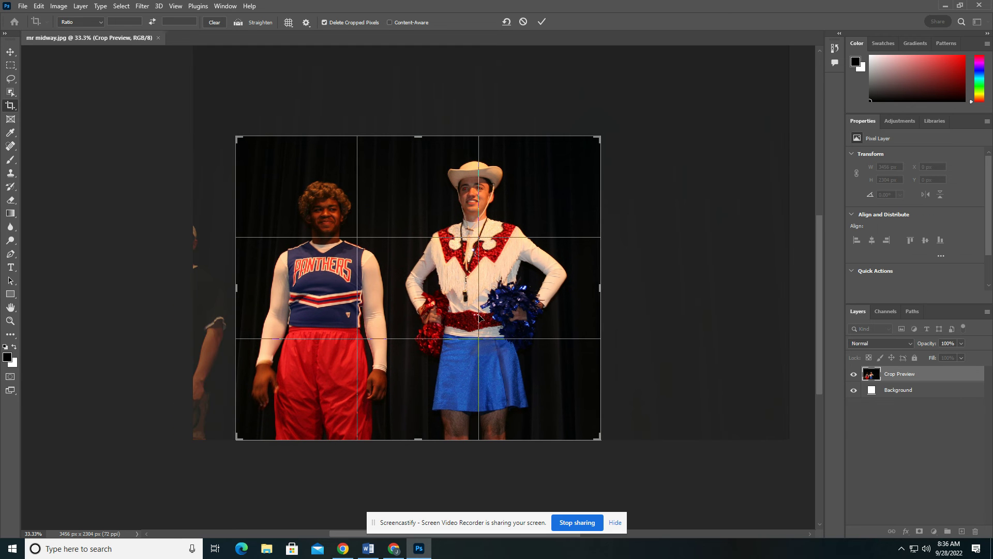
click(539, 22)
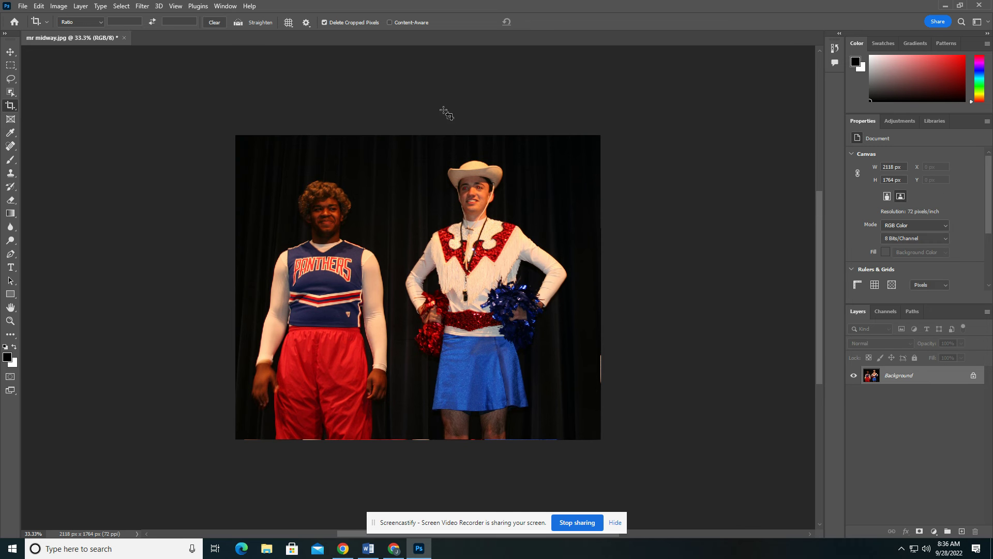
click(38, 6)
click(52, 16)
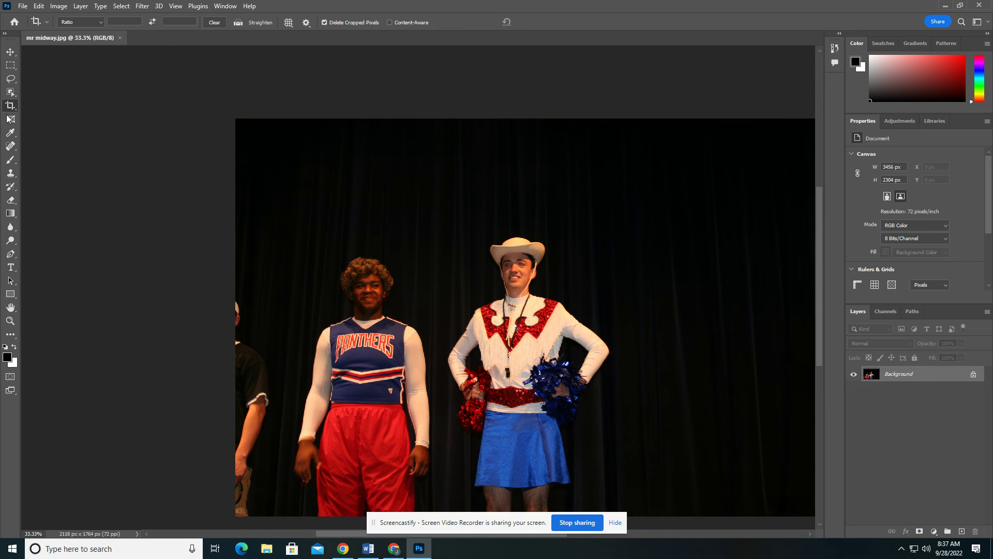
Crop the photo around the two performers using the 1 : 1 (Square) ratio preset, and undo that crop.
click(15, 108)
click(100, 23)
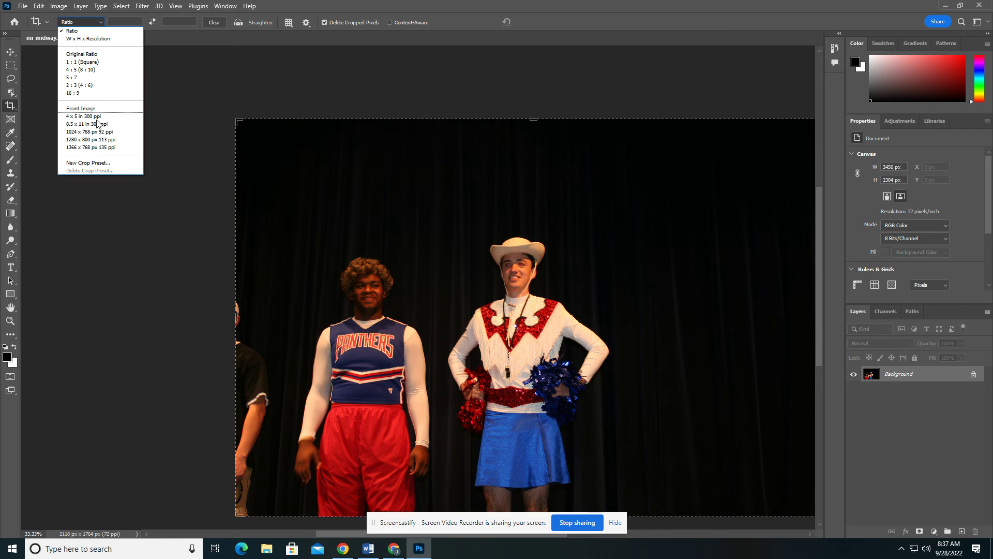
click(88, 61)
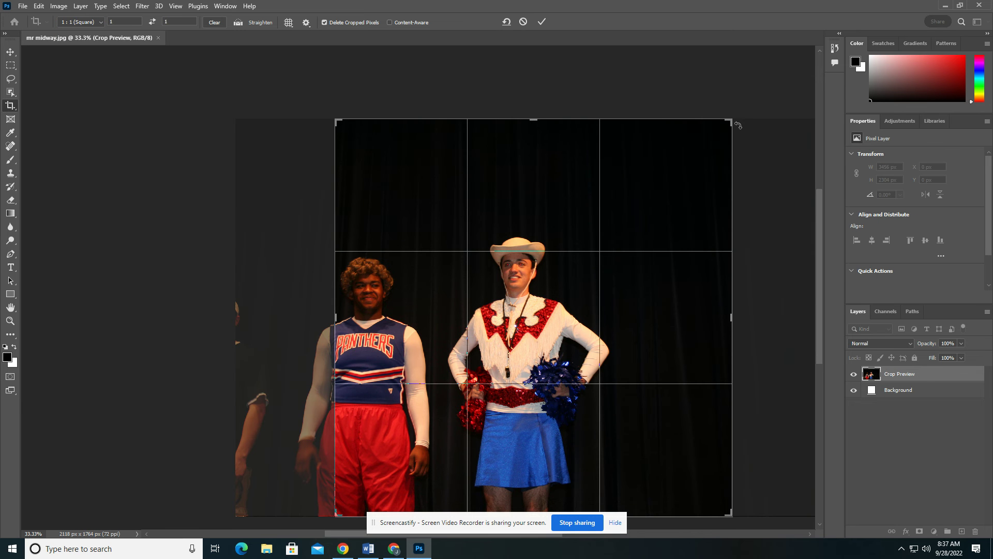
drag(730, 122, 677, 176)
drag(530, 300, 551, 312)
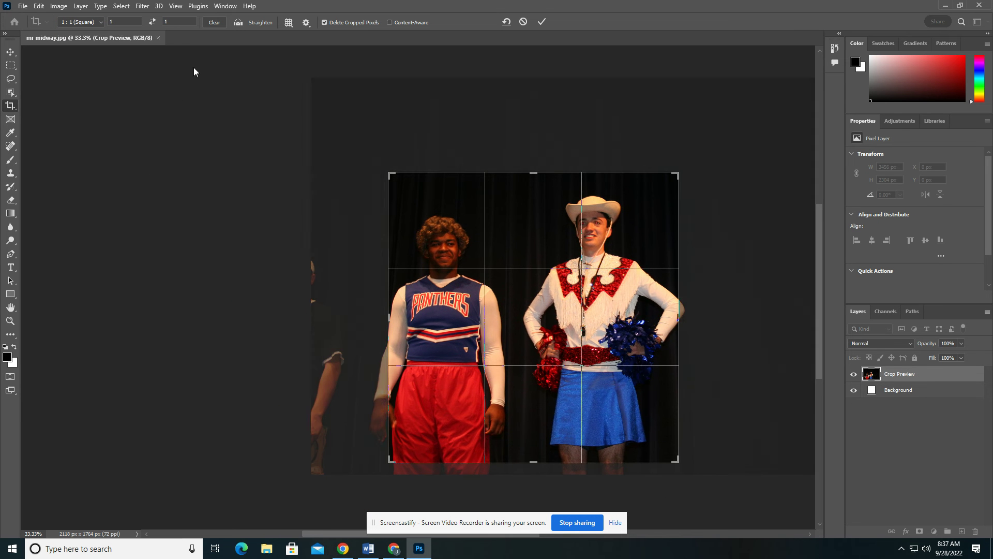
click(542, 21)
click(39, 6)
click(48, 17)
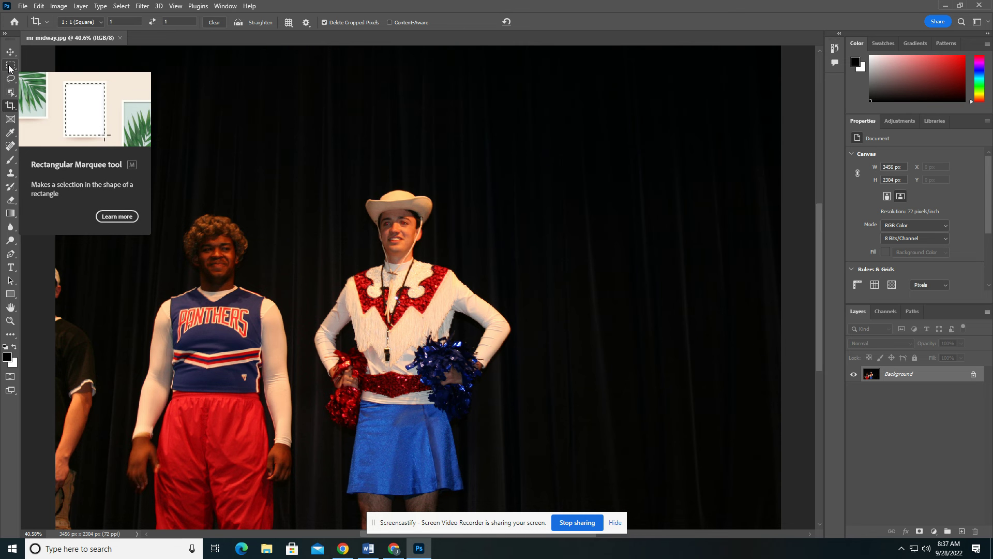
Draw a rectangular marquee about 1941 × 1693 px around the two performers and crop the image to that selection.
click(10, 67)
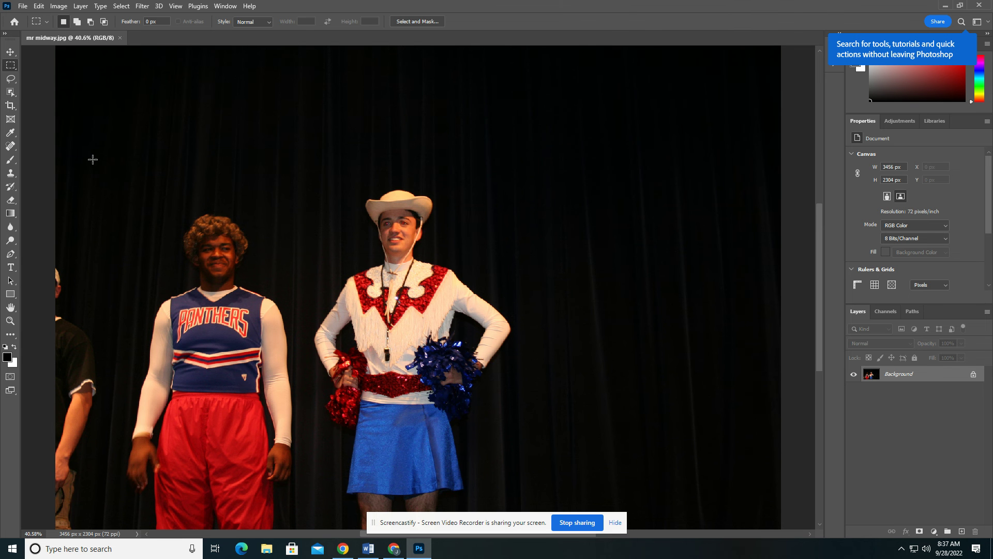
key(ctrl+minus)
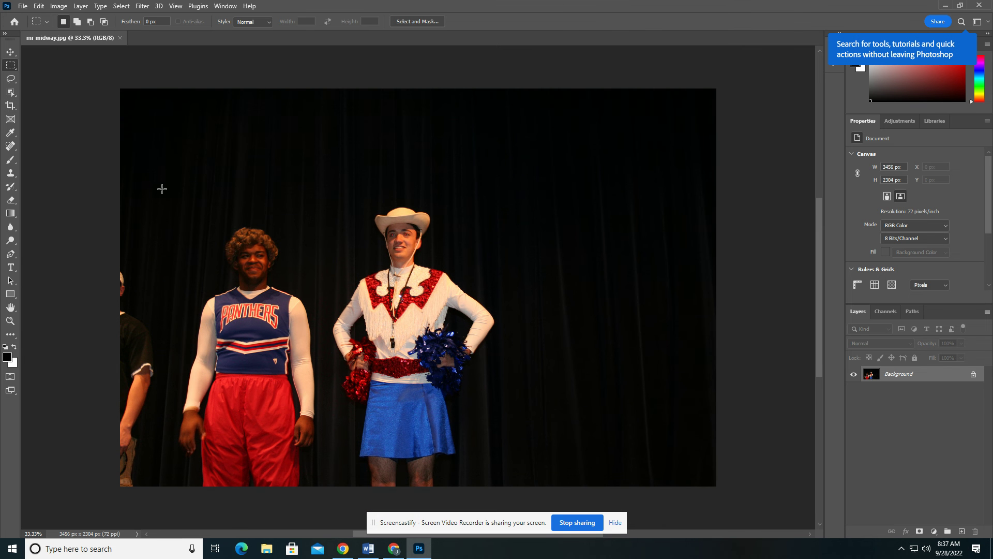
drag(159, 181, 495, 486)
click(556, 444)
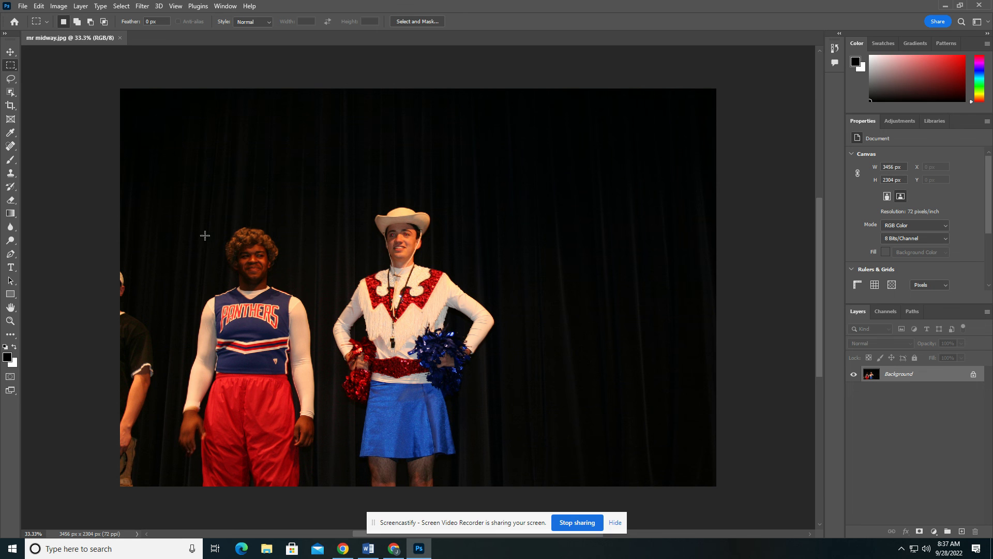
drag(144, 181, 498, 485)
click(547, 390)
drag(168, 194, 500, 485)
click(60, 7)
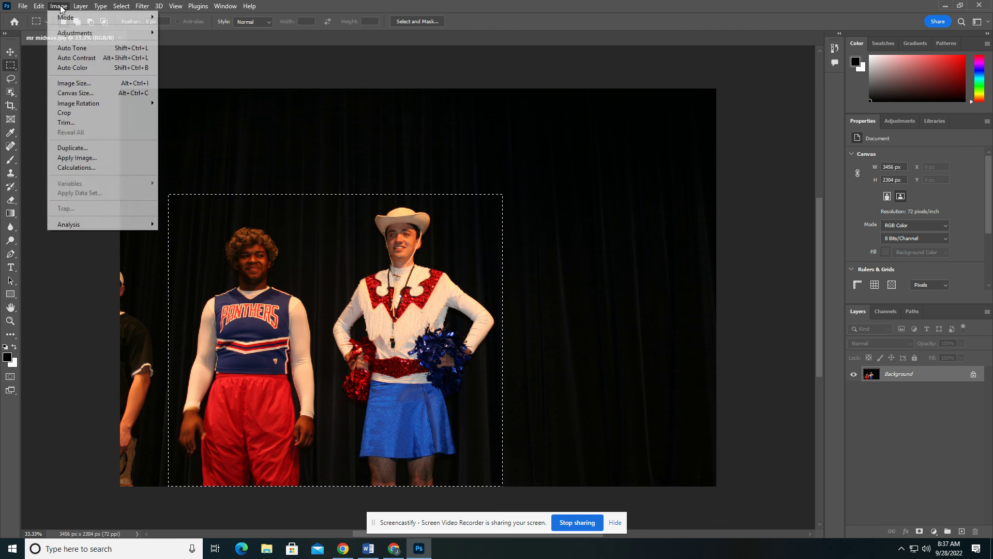
click(80, 113)
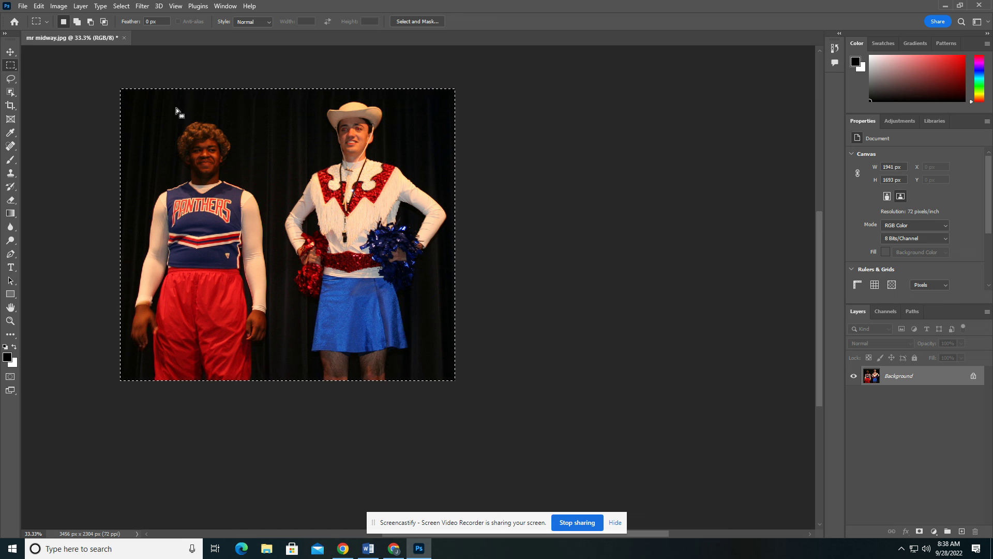
Save the cropped photo under a new name on the computer, naming the file "mr midway done" in the Photoshop Lessons folder.
click(24, 6)
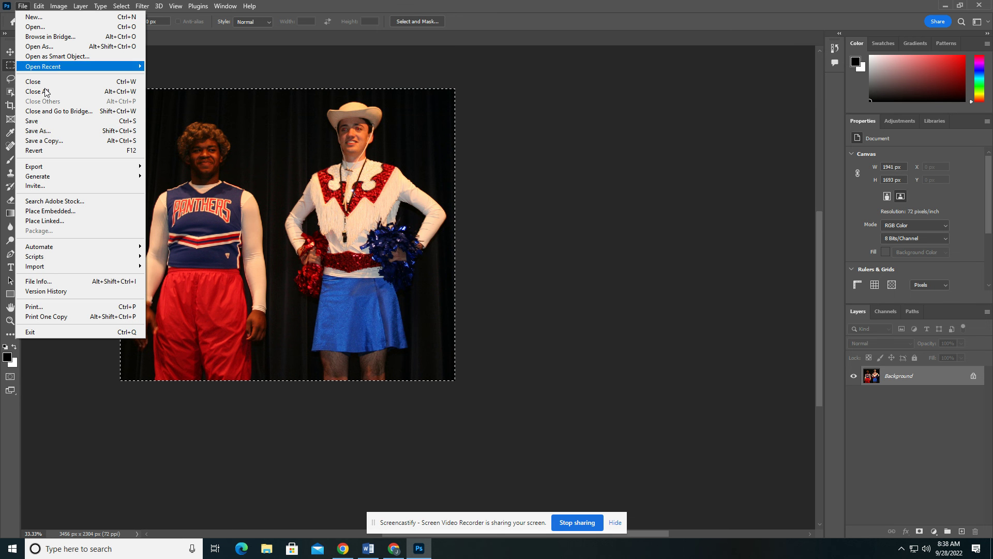
click(44, 131)
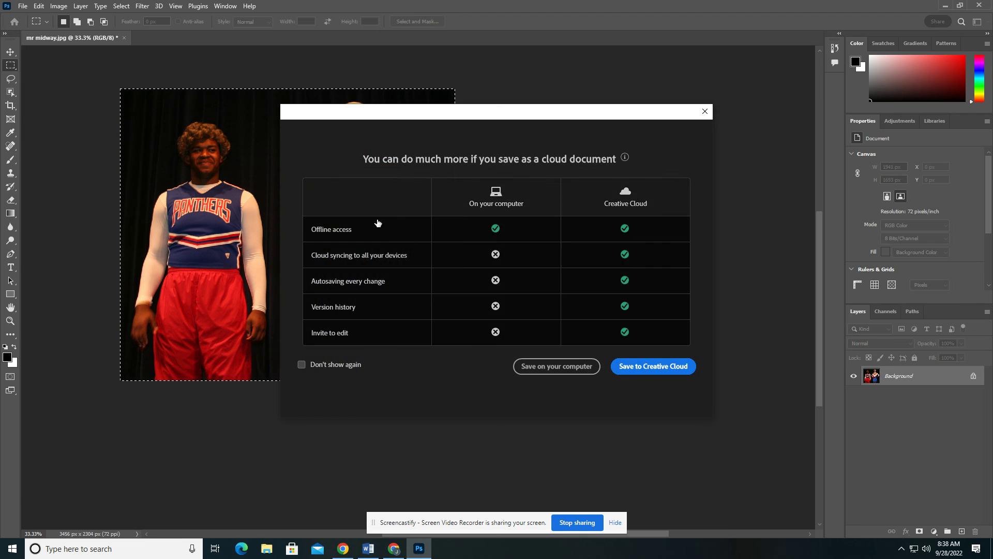
click(556, 366)
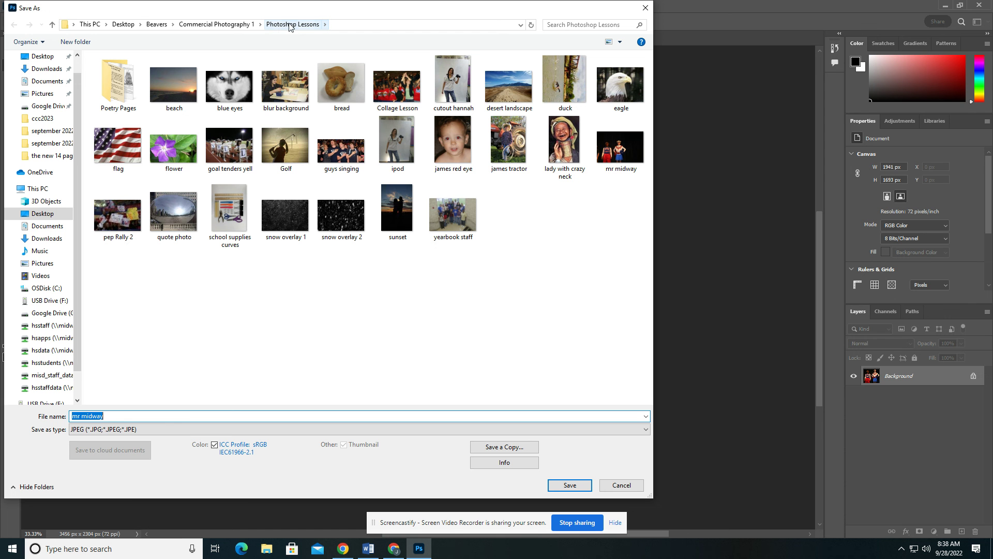
click(125, 416)
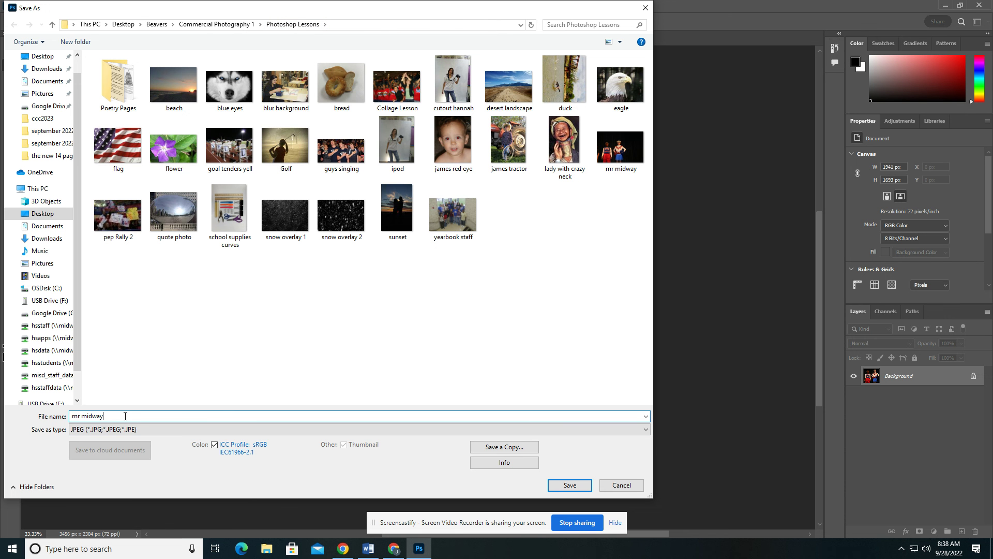
text(done)
mouse_move(385, 556)
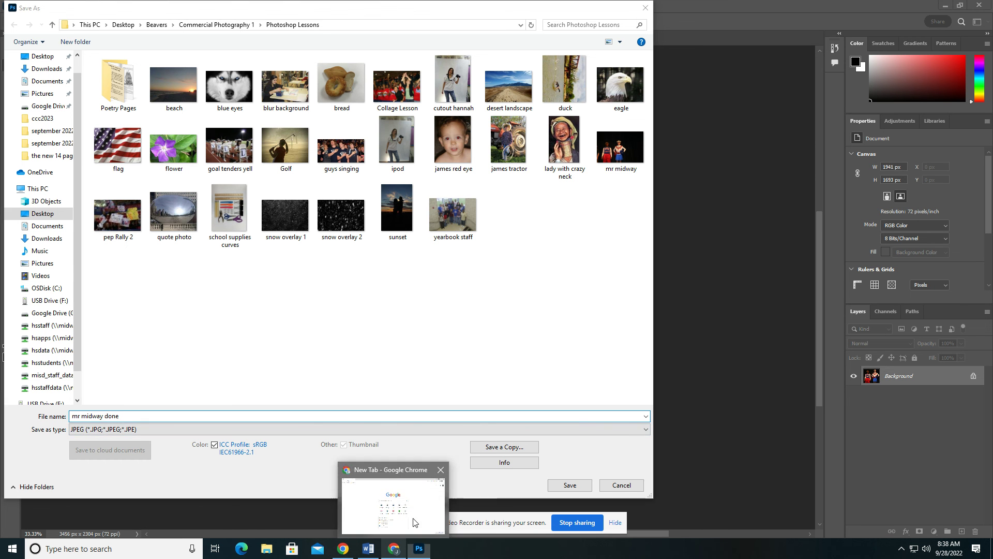